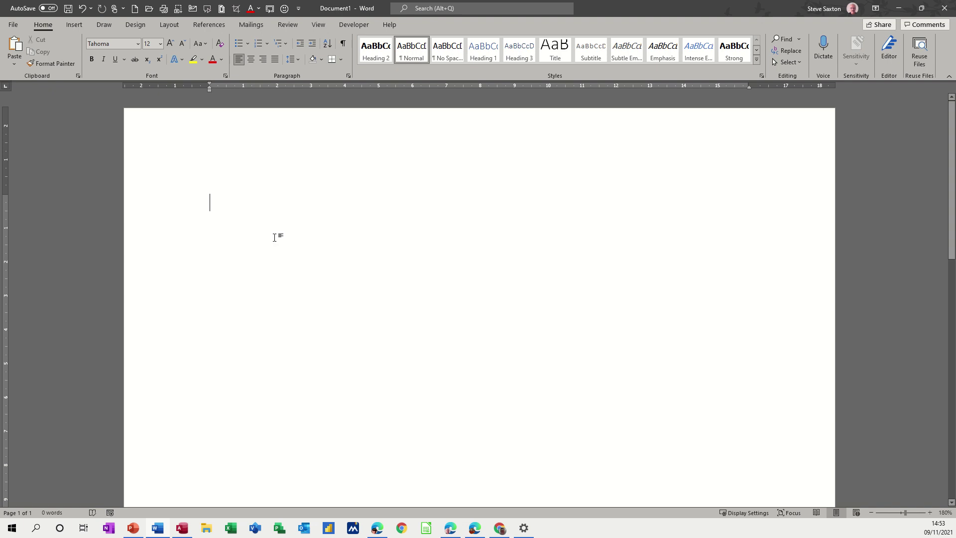
# Draw a blue Flowchart: Decision diamond, about 1.16 by 1.35 cm, near the page's top centre
pyautogui.click(73, 26)
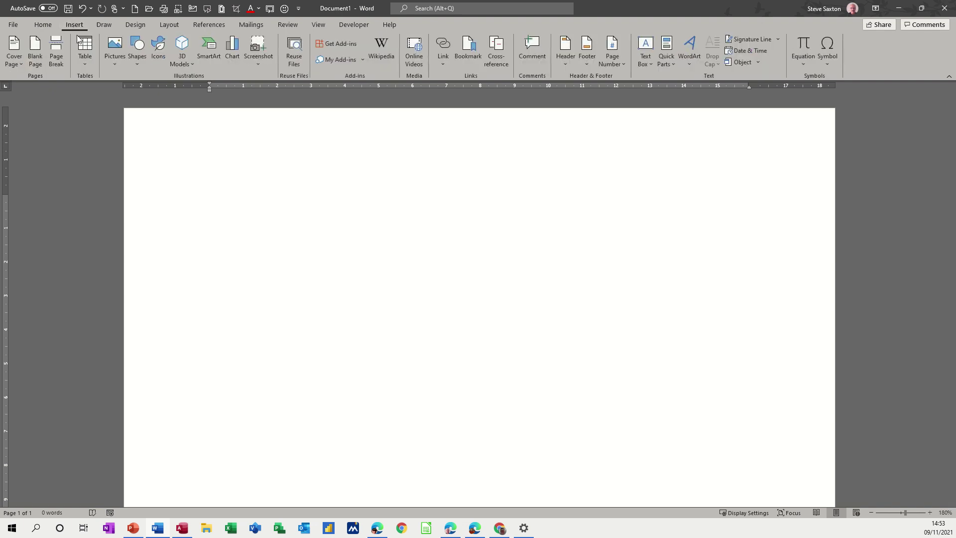
pyautogui.click(135, 65)
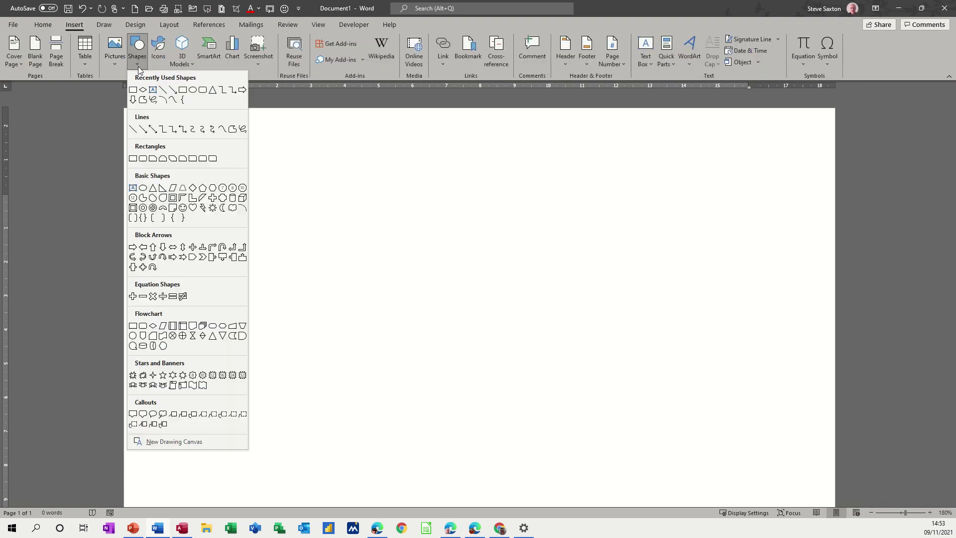
pyautogui.click(152, 327)
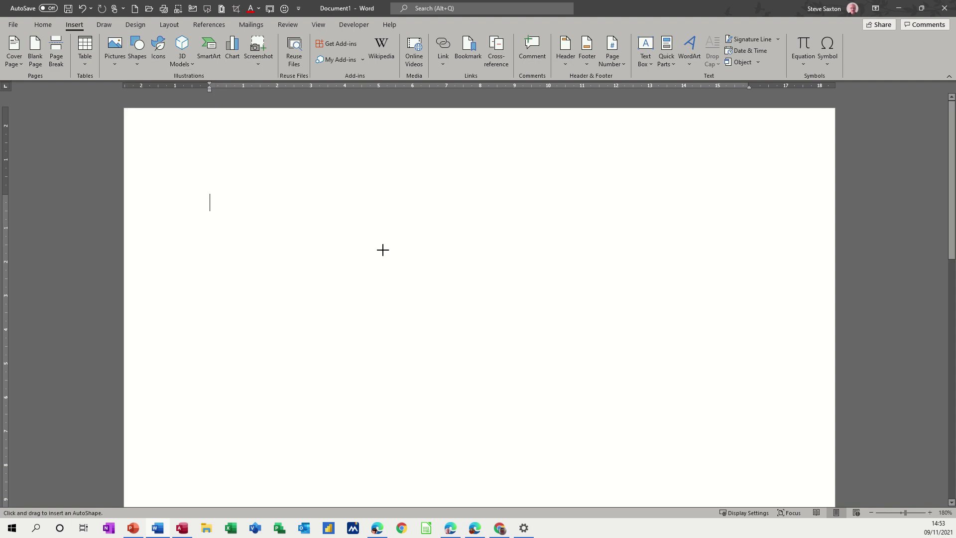
pyautogui.moveTo(388, 167); pyautogui.dragTo(434, 206)
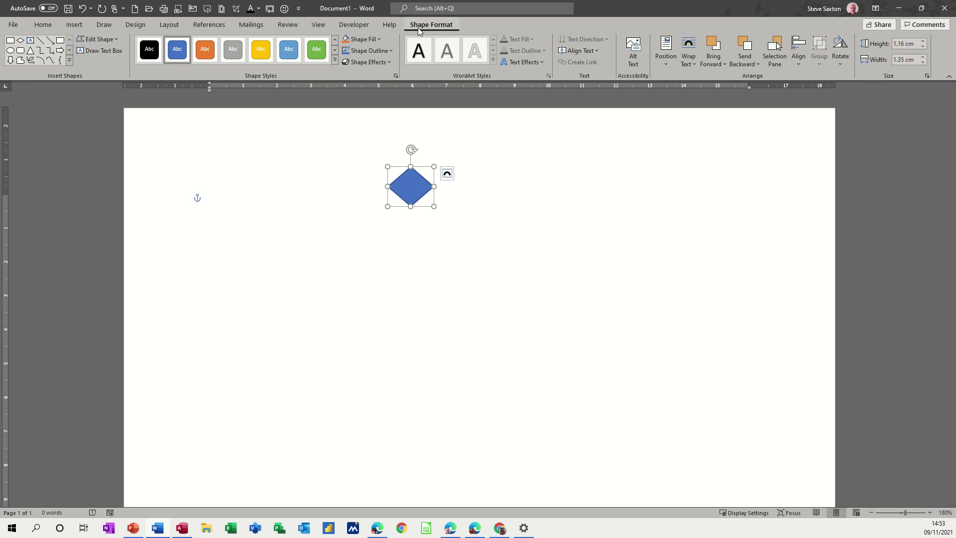
# Draw a blue Flowchart: Process rectangle, about 1.15 by 1.6 cm, below the diamond
pyautogui.click(69, 60)
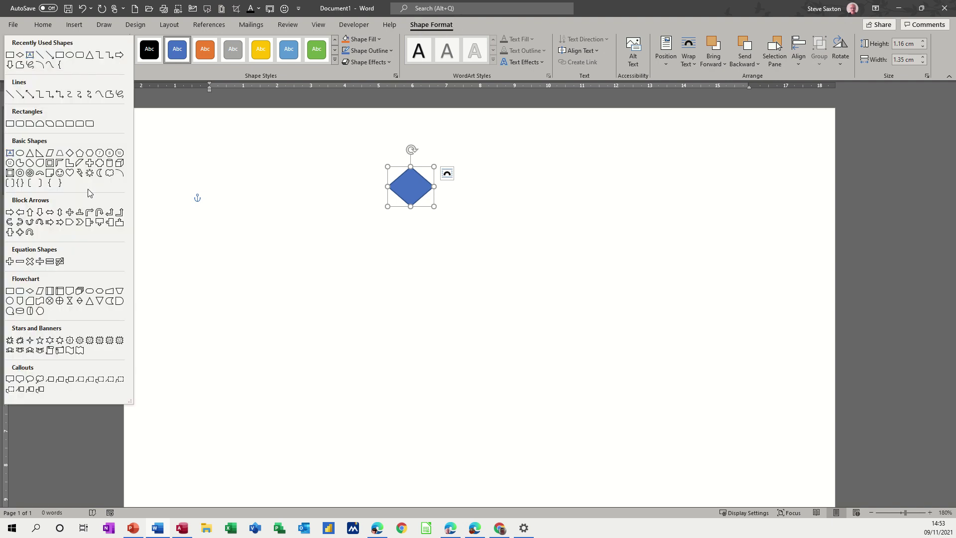
pyautogui.click(9, 291)
pyautogui.moveTo(386, 238); pyautogui.dragTo(440, 276)
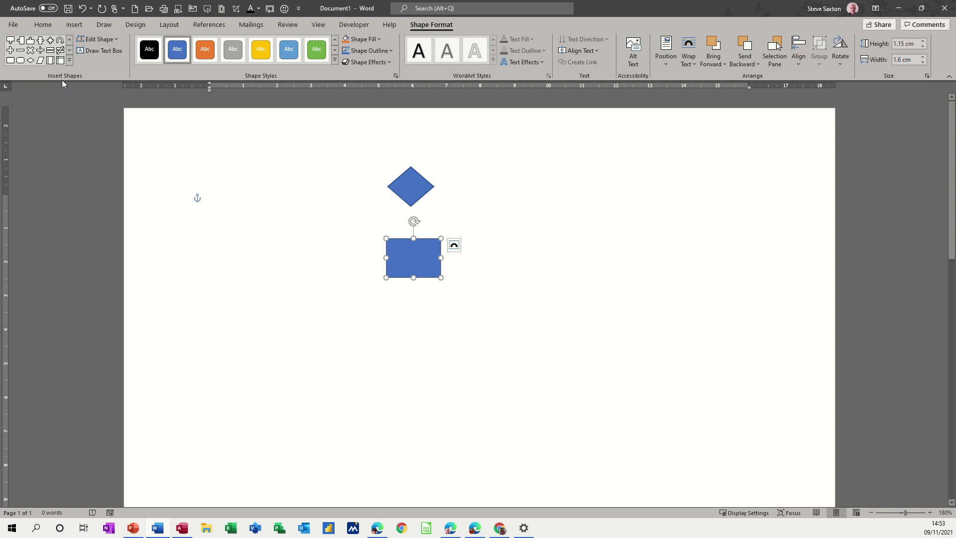
pyautogui.click(70, 61)
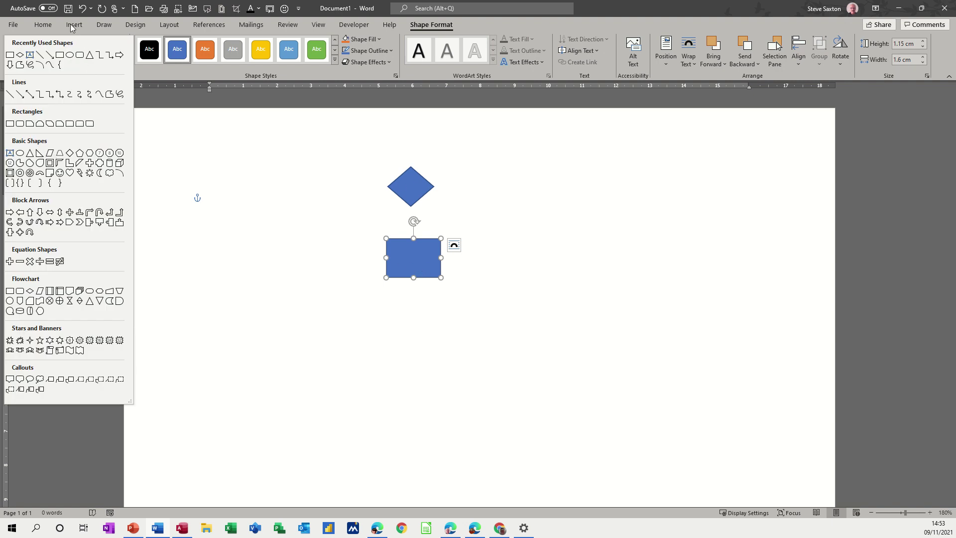
# Connect the diamond's bottom point to the rectangle's top with a Line Arrow
pyautogui.click(50, 56)
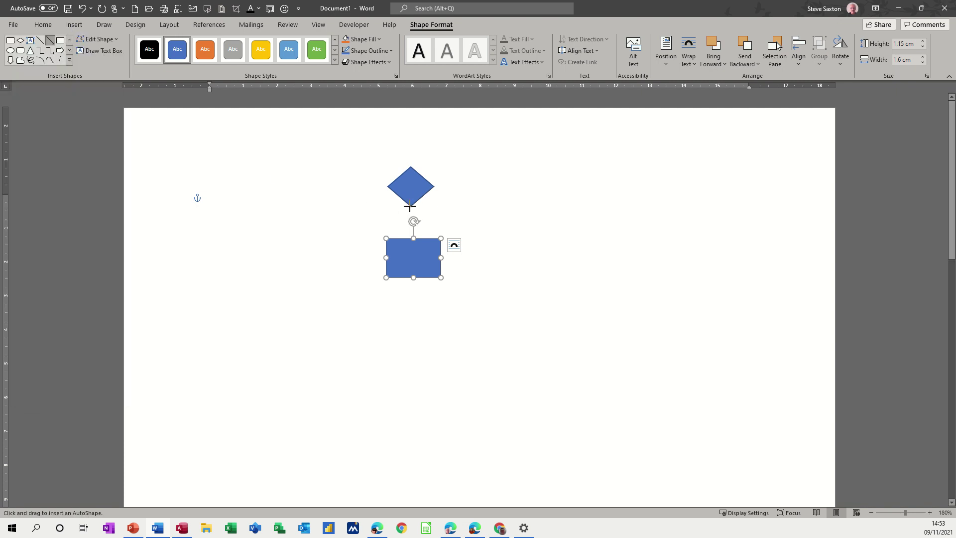
pyautogui.moveTo(409, 206); pyautogui.dragTo(415, 241)
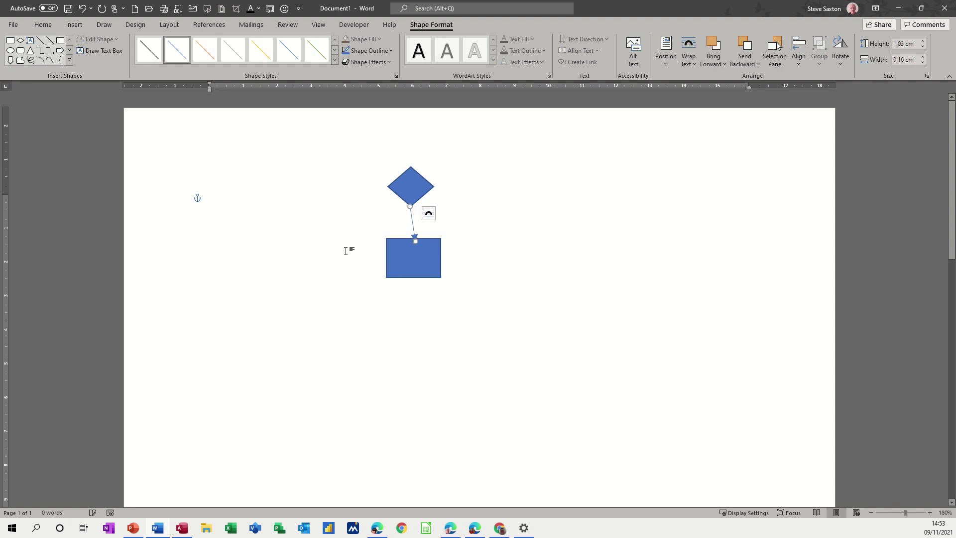
pyautogui.click(529, 288)
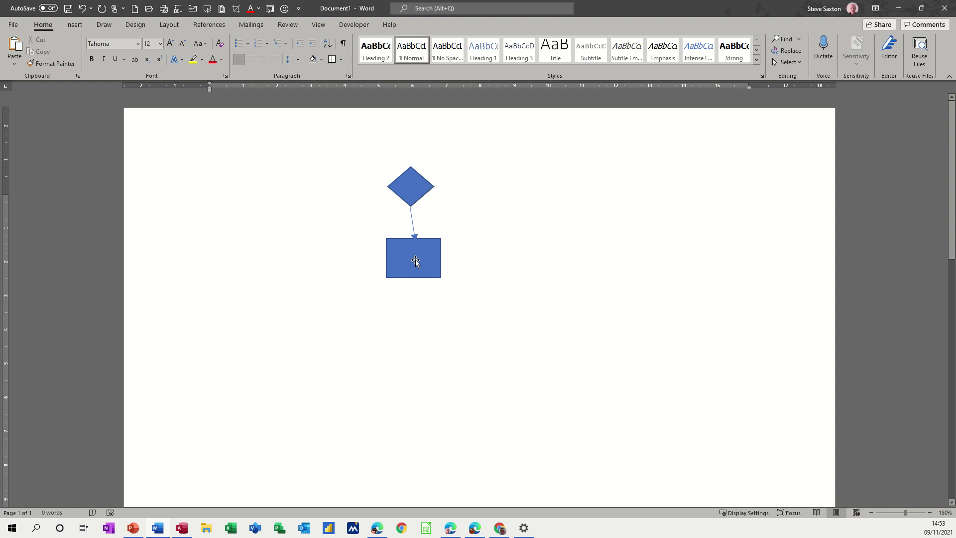
# Move the rectangle and diamond to test the connector, reattaching the arrow's ends
pyautogui.moveTo(415, 260); pyautogui.dragTo(361, 269)
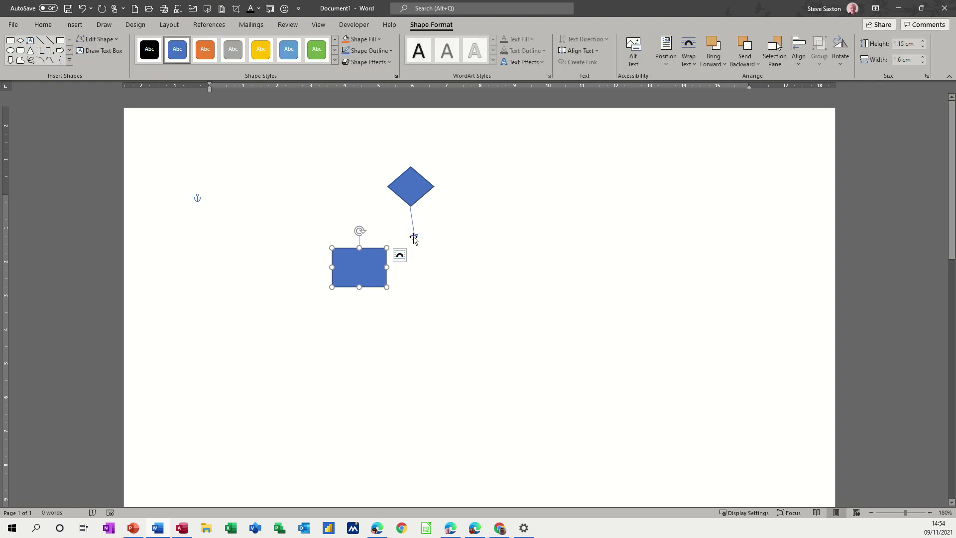
pyautogui.moveTo(413, 238); pyautogui.dragTo(362, 250)
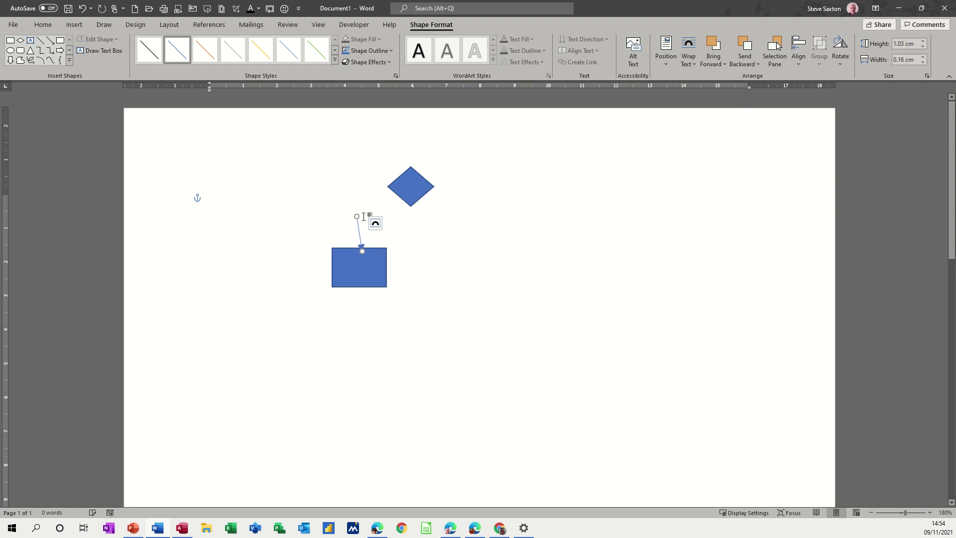
pyautogui.moveTo(356, 216); pyautogui.dragTo(409, 206)
pyautogui.click(451, 247)
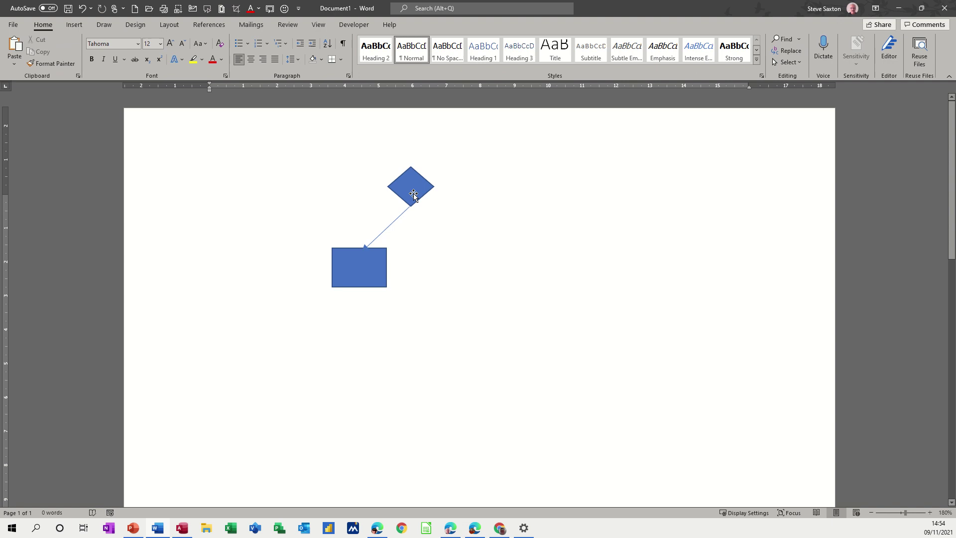
pyautogui.moveTo(413, 194); pyautogui.dragTo(463, 205)
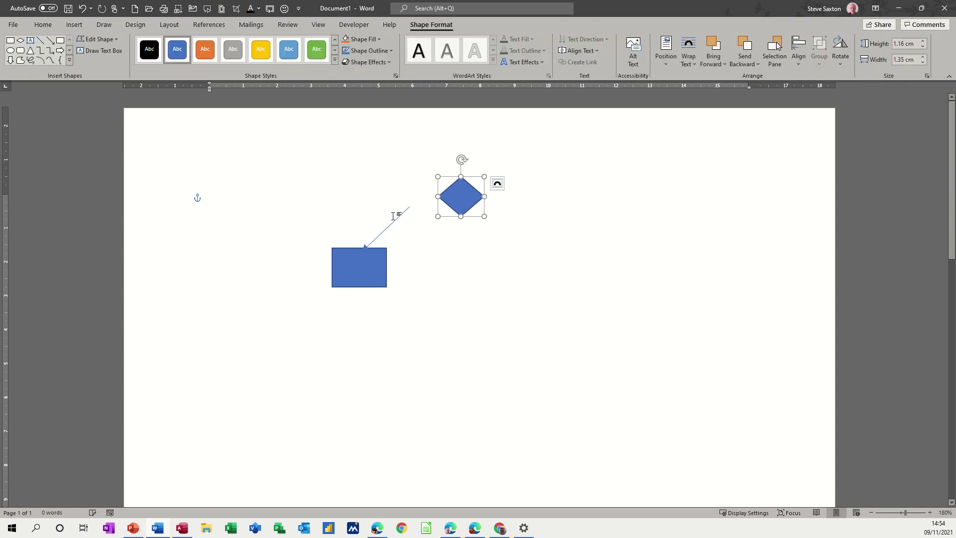
pyautogui.moveTo(391, 217); pyautogui.dragTo(401, 205)
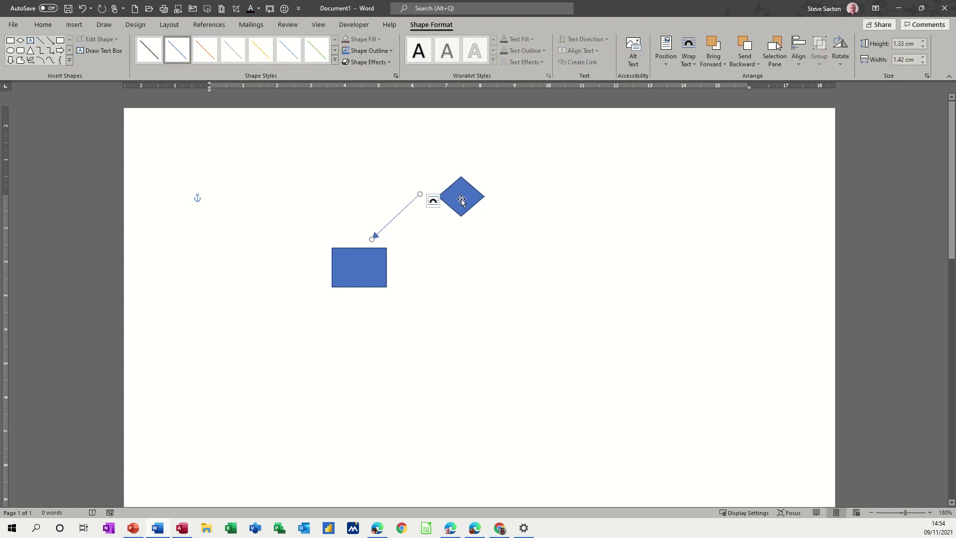
# Delete the diamond and the loose arrow
pyautogui.click(460, 200)
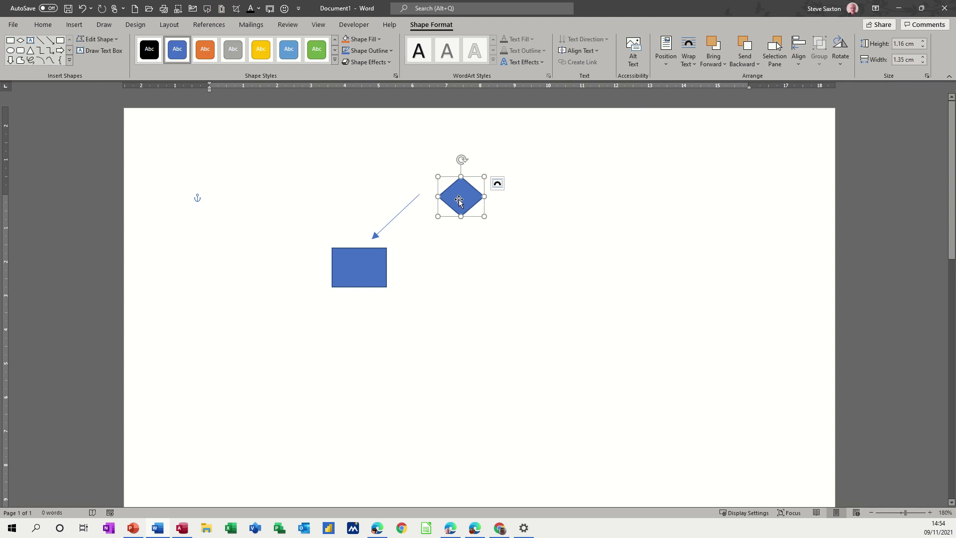
pyautogui.press('Delete')
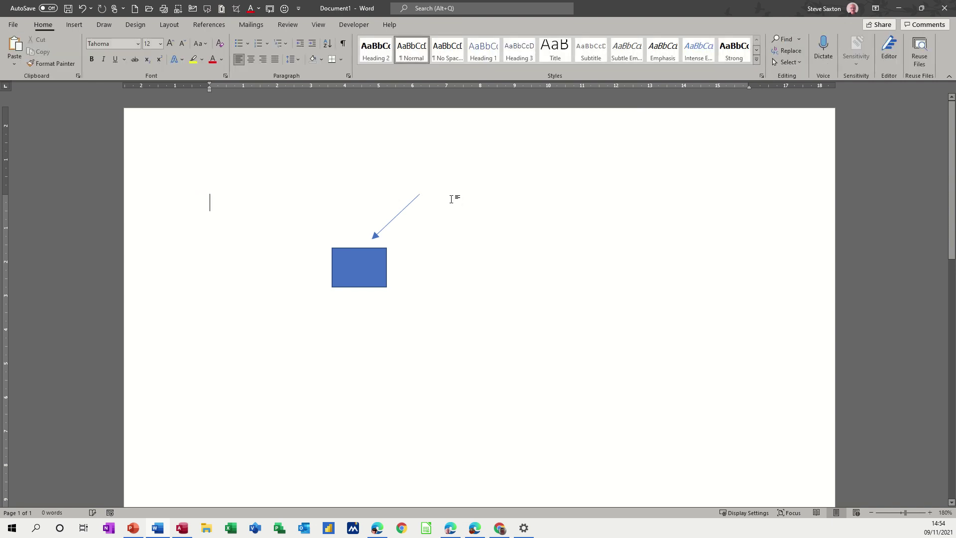
pyautogui.press('Delete')
# Delete the leftover rectangle and insert a new 8.89 by 15.24 cm drawing canvas
pyautogui.click(376, 255)
pyautogui.press('Delete')
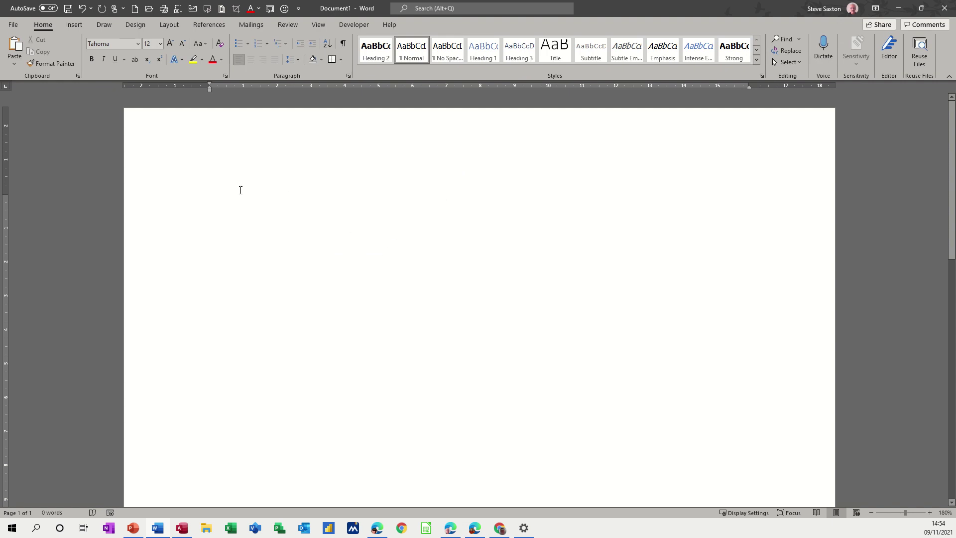
pyautogui.click(71, 27)
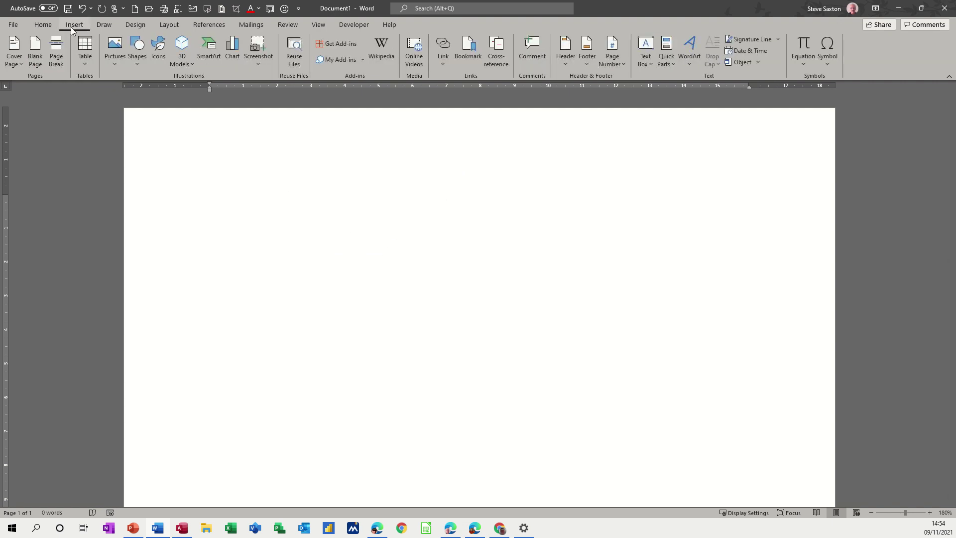
pyautogui.click(138, 64)
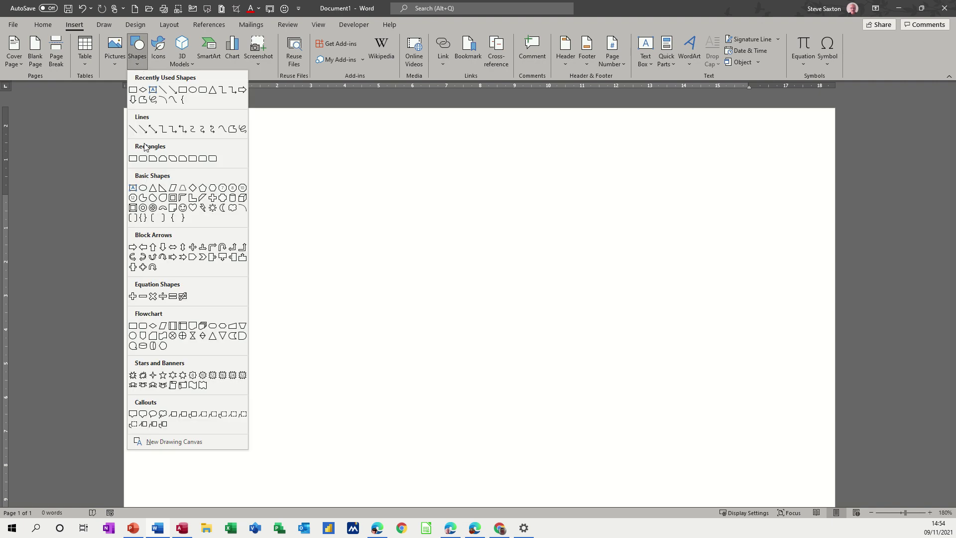
pyautogui.click(162, 448)
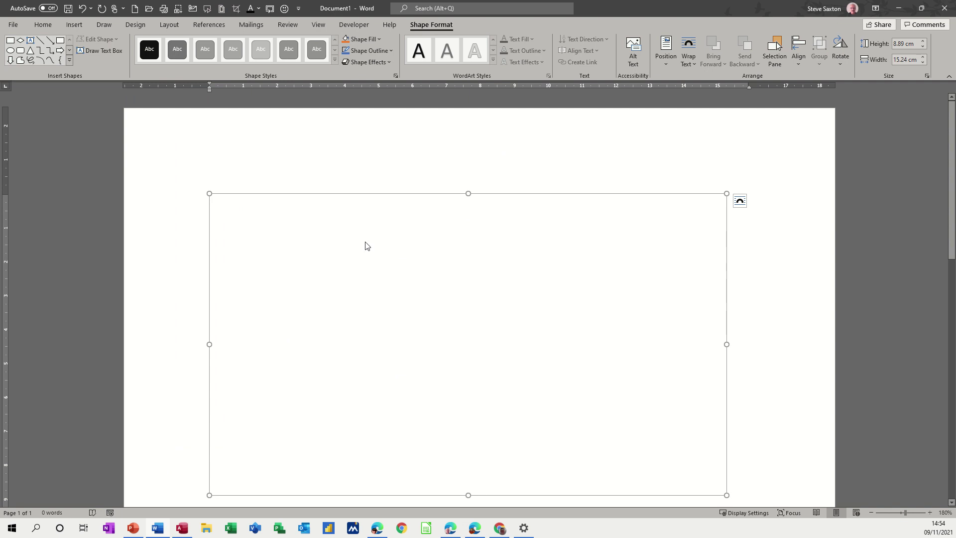
# Draw a blue diamond near the canvas top and a 1.04 by 1.82 cm rectangle below it
pyautogui.click(20, 41)
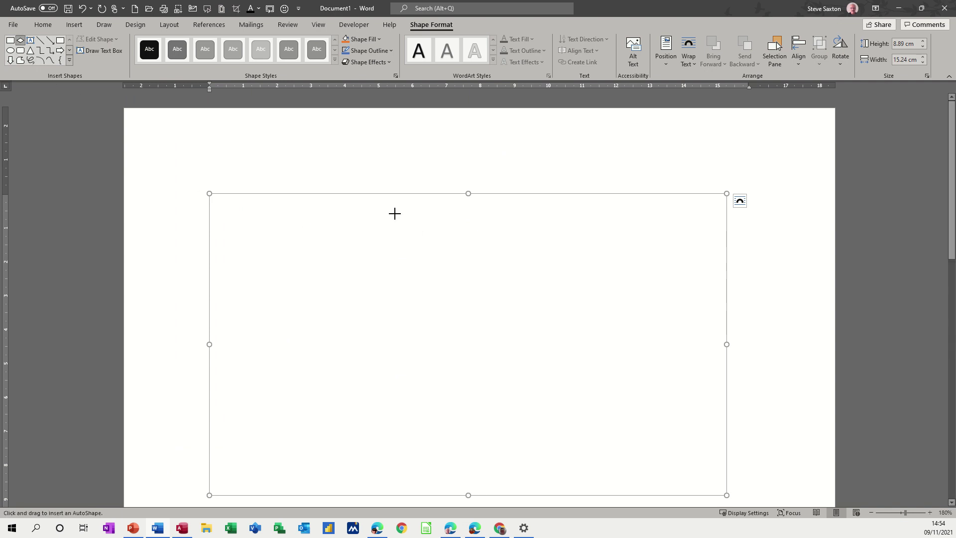
pyautogui.moveTo(394, 213)
pyautogui.mouseDown()
pyautogui.moveTo(399, 231)
pyautogui.moveTo(450, 256)
pyautogui.mouseUp()
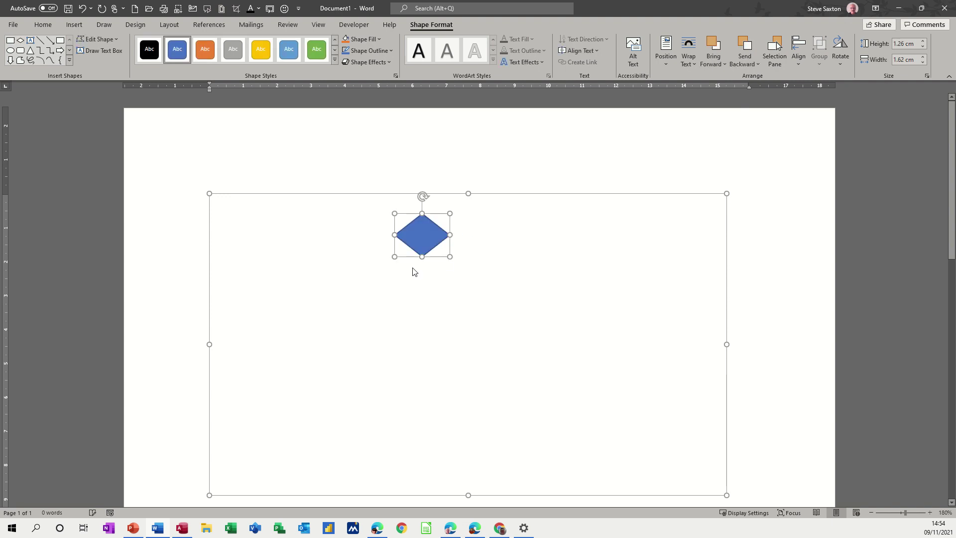
pyautogui.click(10, 42)
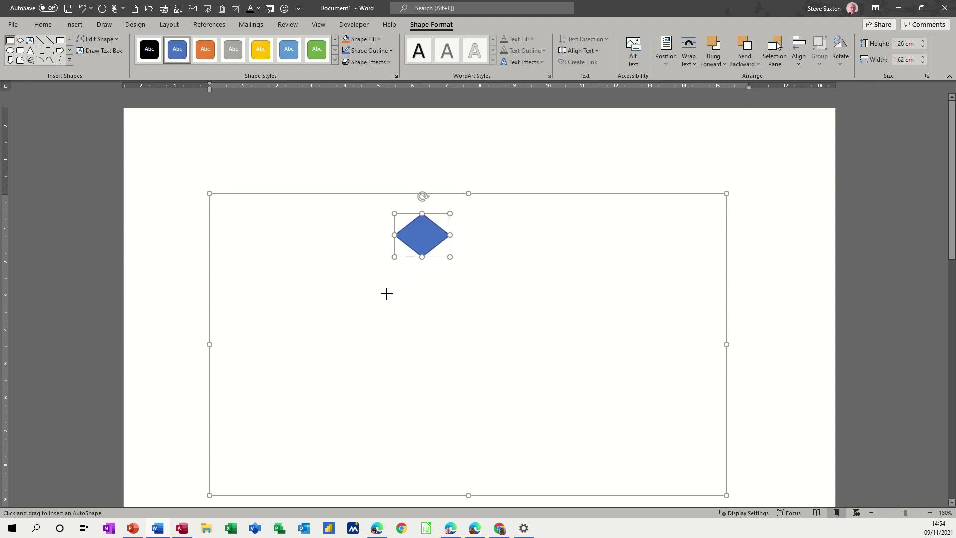
pyautogui.moveTo(394, 305); pyautogui.dragTo(456, 341)
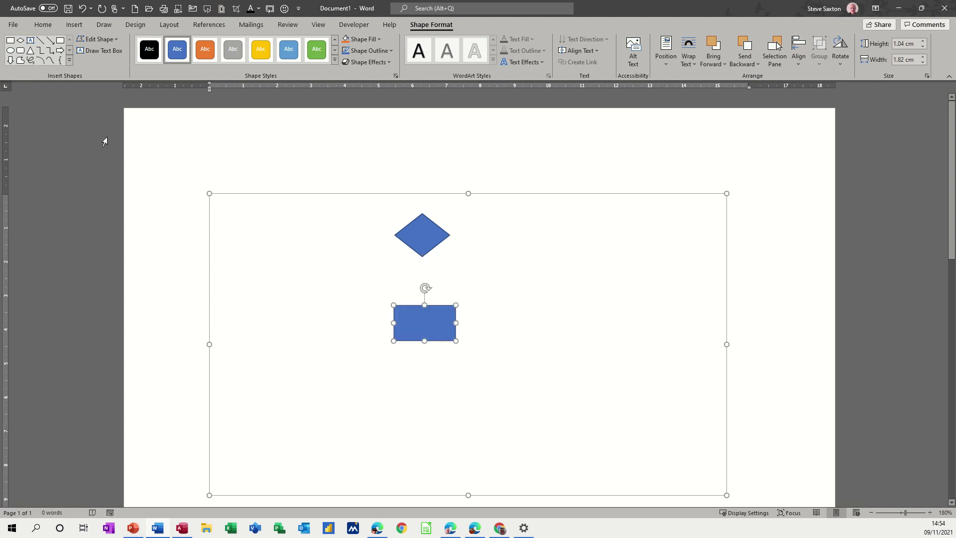
pyautogui.click(50, 40)
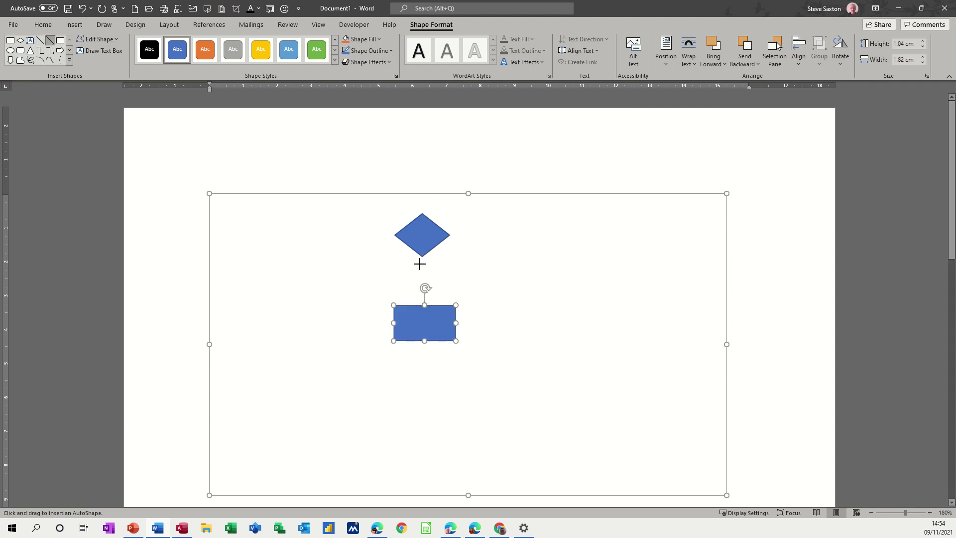
# Attach an arrow from the diamond's bottom to the rectangle's top, then move the rectangle closer
pyautogui.moveTo(421, 257)
pyautogui.moveTo(422, 256); pyautogui.dragTo(495, 357)
pyautogui.click(426, 232)
pyautogui.moveTo(426, 231); pyautogui.dragTo(491, 267)
pyautogui.moveTo(496, 359); pyautogui.dragTo(496, 341)
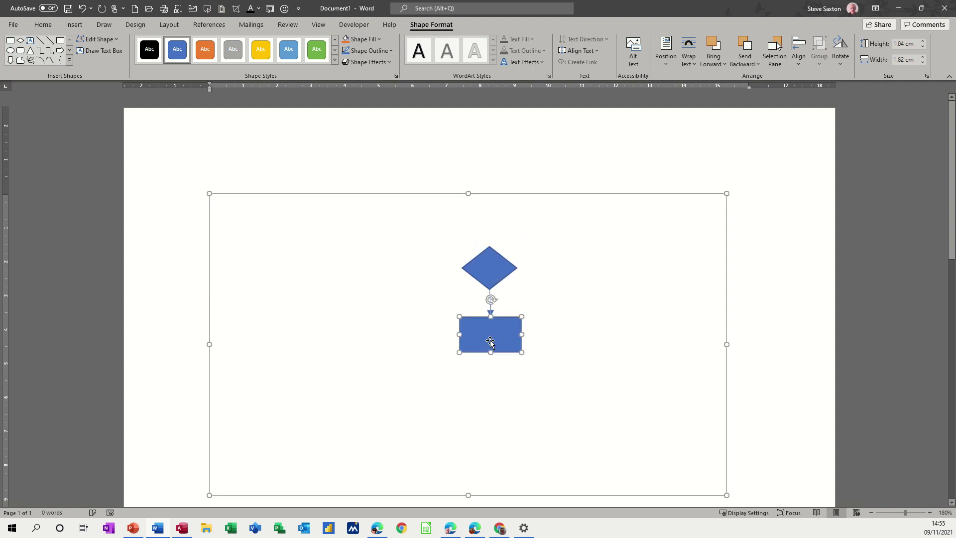
# Add a third rectangle below the middle one and connect them with a second attached arrow
pyautogui.click(12, 43)
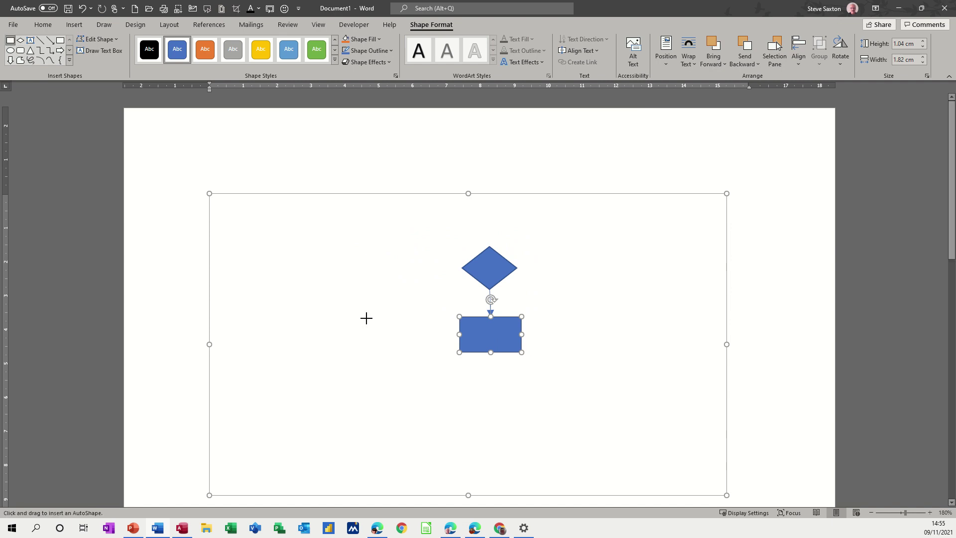
pyautogui.moveTo(456, 384); pyautogui.dragTo(524, 417)
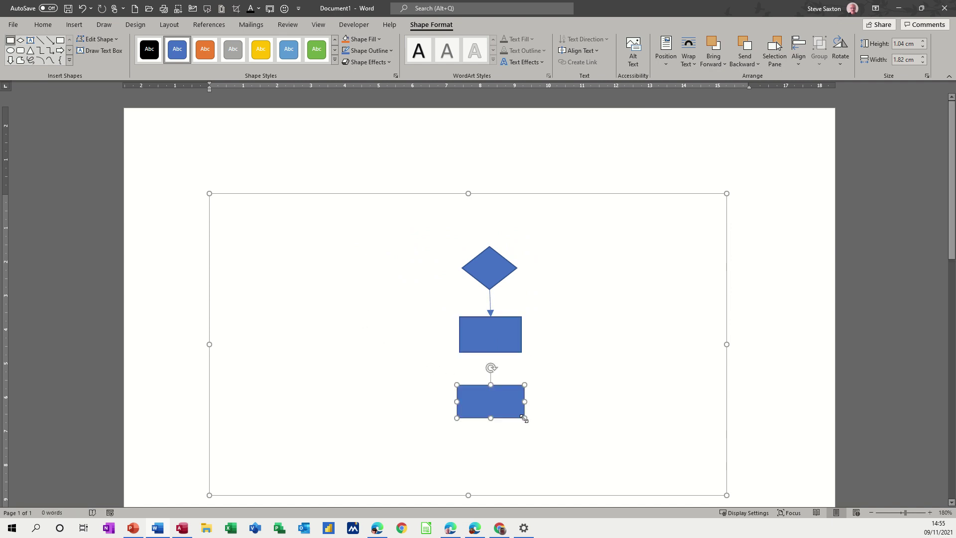
pyautogui.click(49, 40)
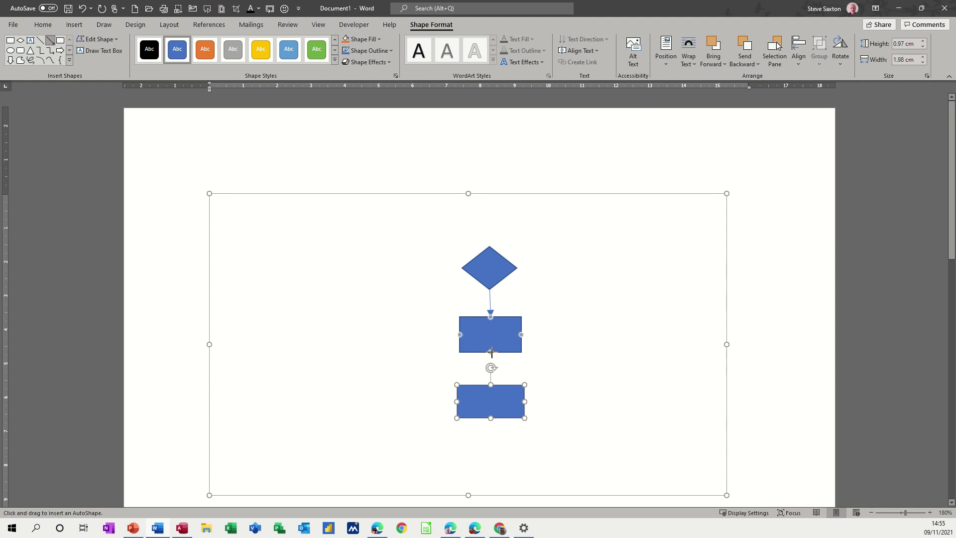
pyautogui.moveTo(491, 352); pyautogui.dragTo(490, 385)
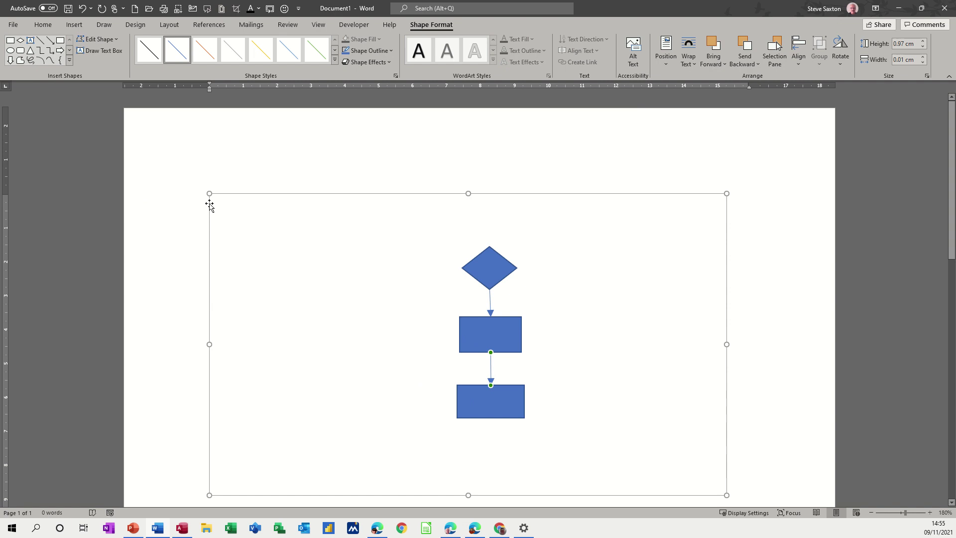
pyautogui.moveTo(488, 342)
pyautogui.mouseDown()
pyautogui.moveTo(470, 343)
pyautogui.moveTo(558, 340)
pyautogui.moveTo(442, 340)
pyautogui.moveTo(507, 345)
pyautogui.moveTo(483, 343)
pyautogui.moveTo(493, 345)
pyautogui.mouseUp()
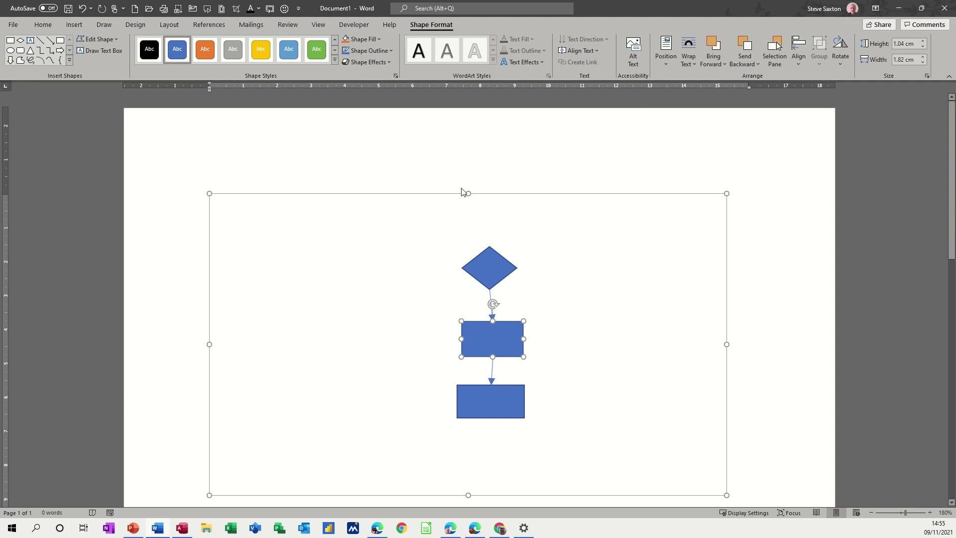
# Nudge the diamond and bottom rectangle into line with the middle rectangle so the arrows run straight
pyautogui.moveTo(501, 268); pyautogui.dragTo(505, 268)
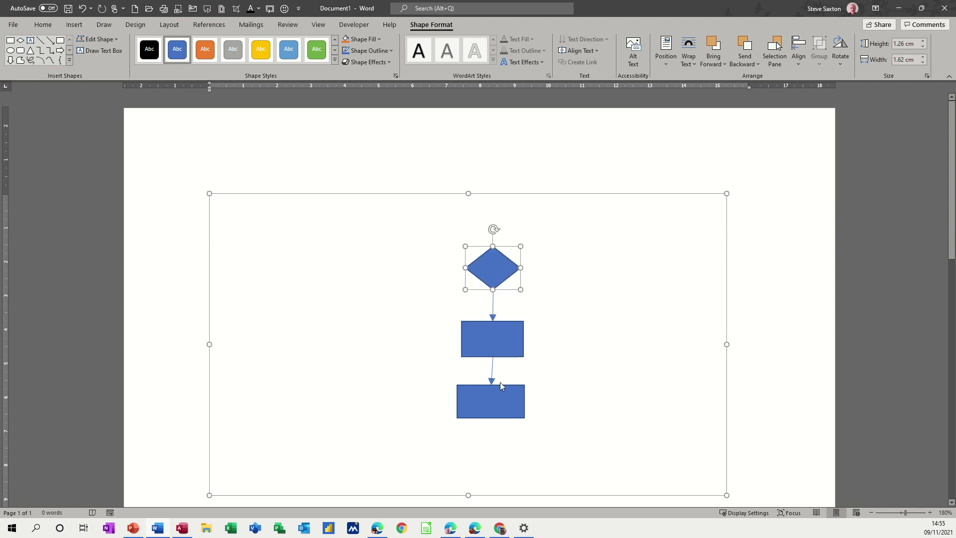
pyautogui.click(502, 411)
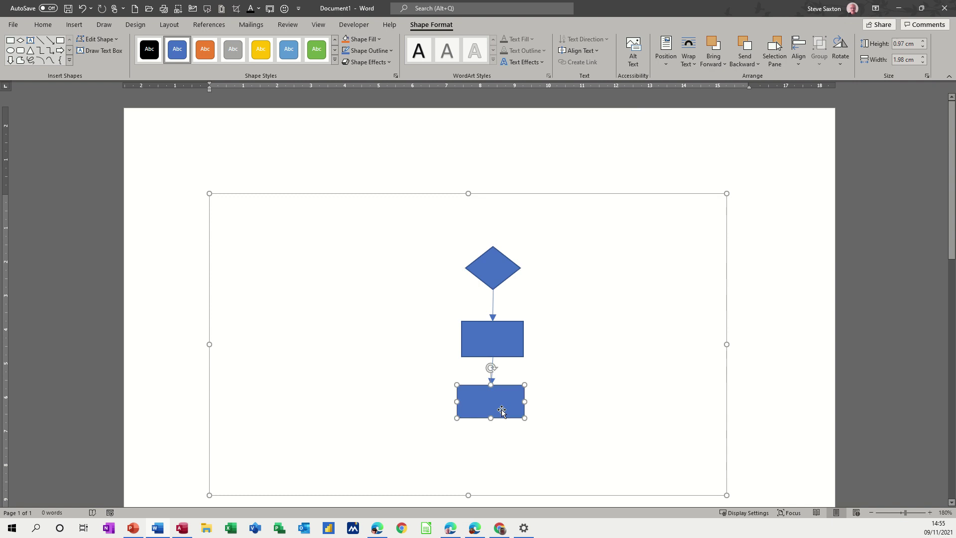
pyautogui.moveTo(502, 411); pyautogui.dragTo(503, 410)
pyautogui.click(578, 386)
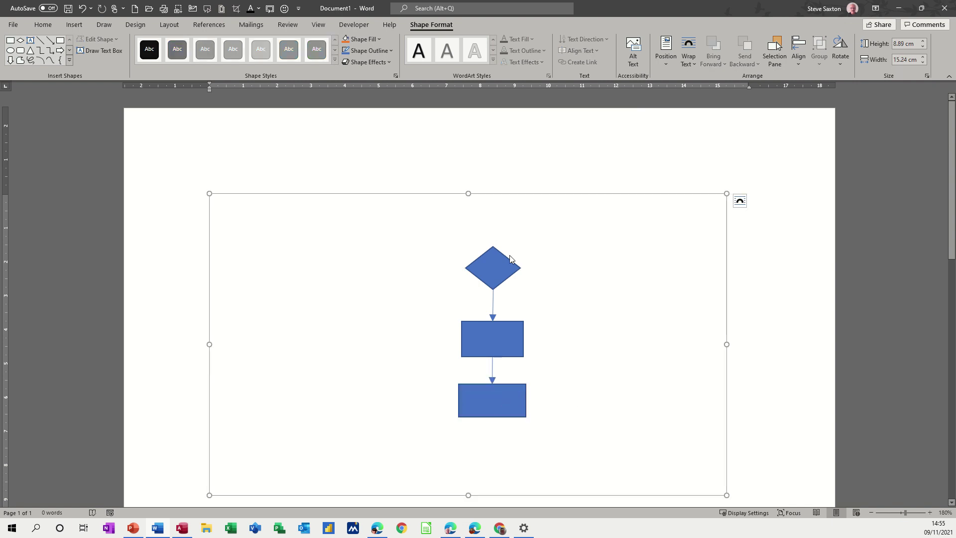